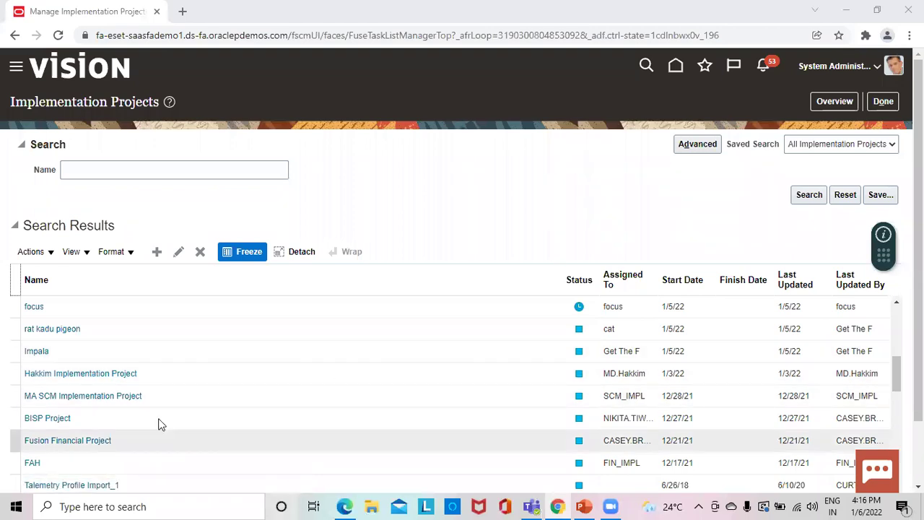
# Open the Fusion Financial Project and search its tasks for 'manage accounting calendar'.
pyautogui.click(44, 441)
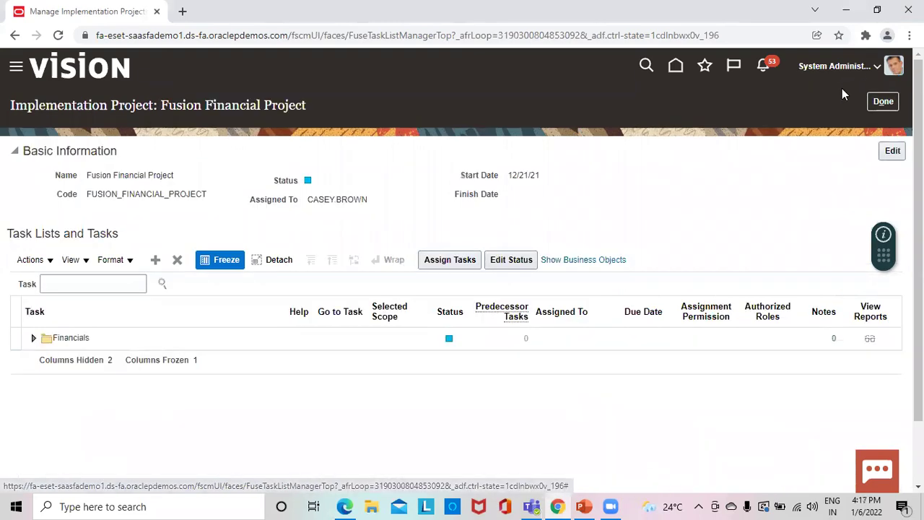
pyautogui.click(106, 287)
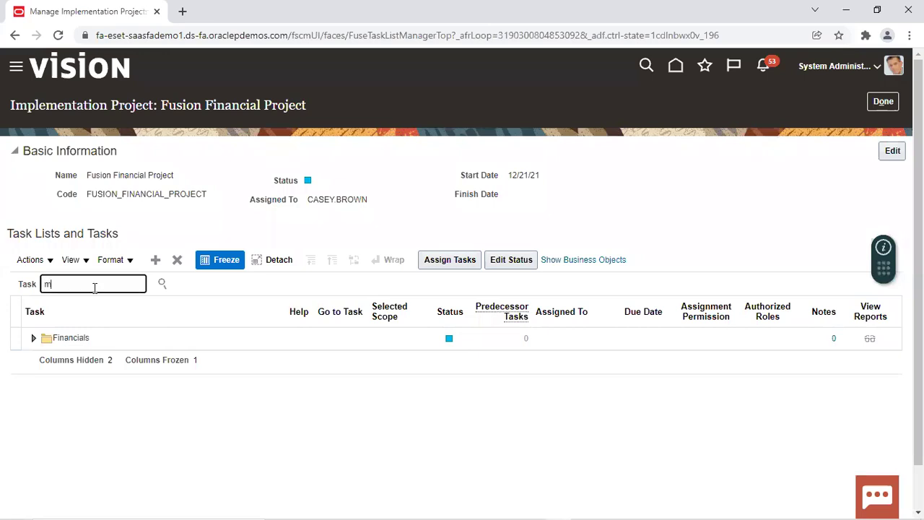
pyautogui.write('age accounting calendar')
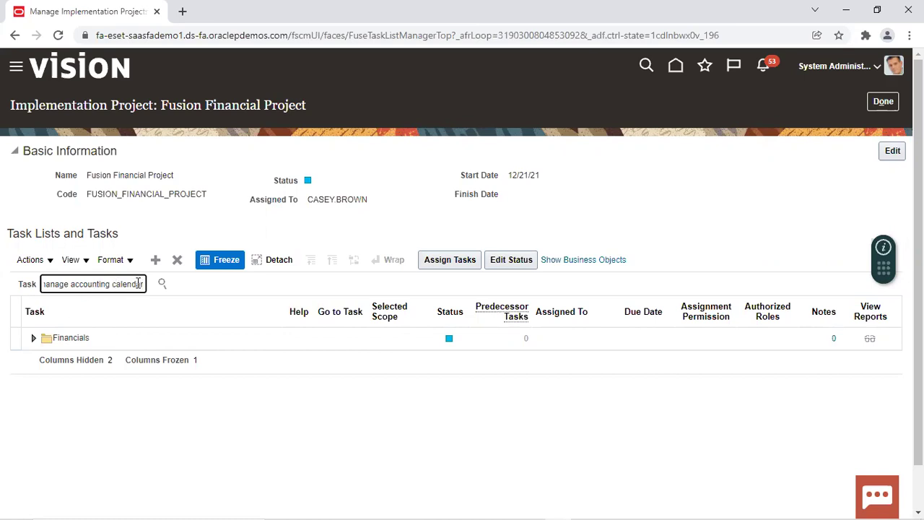
pyautogui.press('Return')
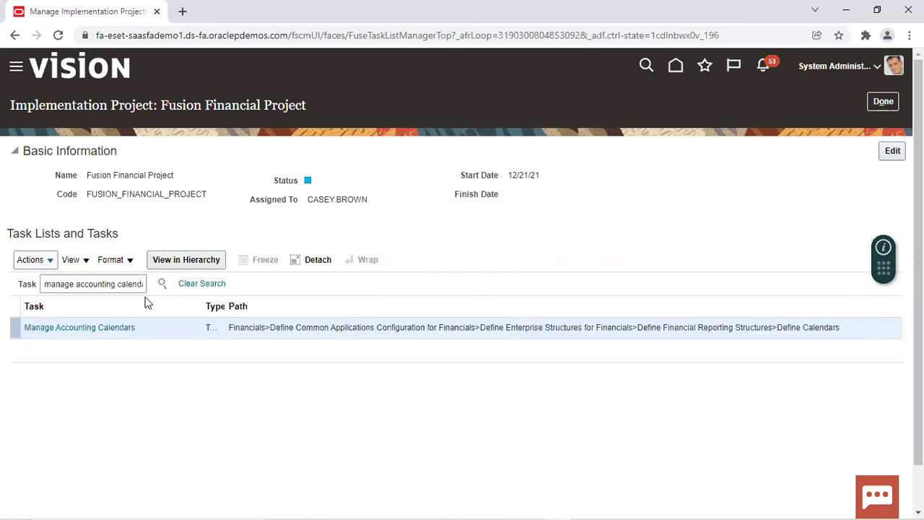
# Open the Manage Accounting Calendars task to list calendars such as ANZ Calendar and AU Council.
pyautogui.click(77, 329)
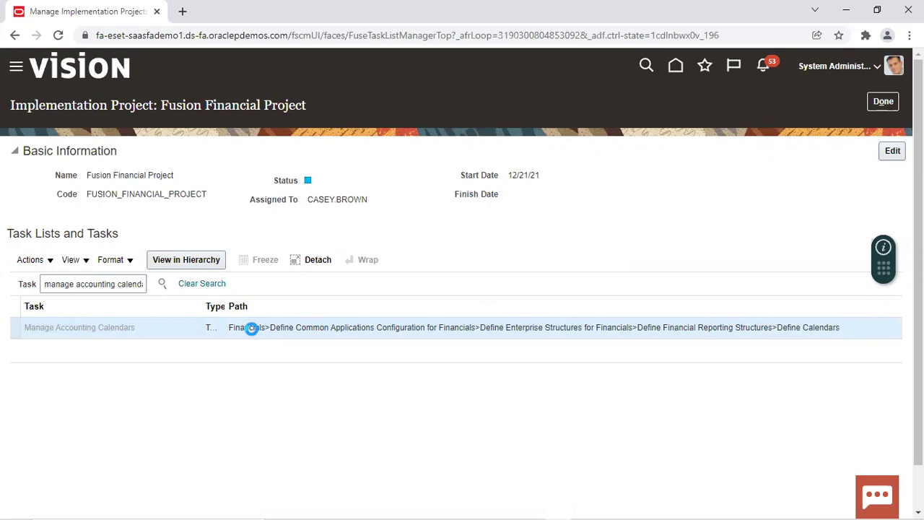
pyautogui.click(230, 327)
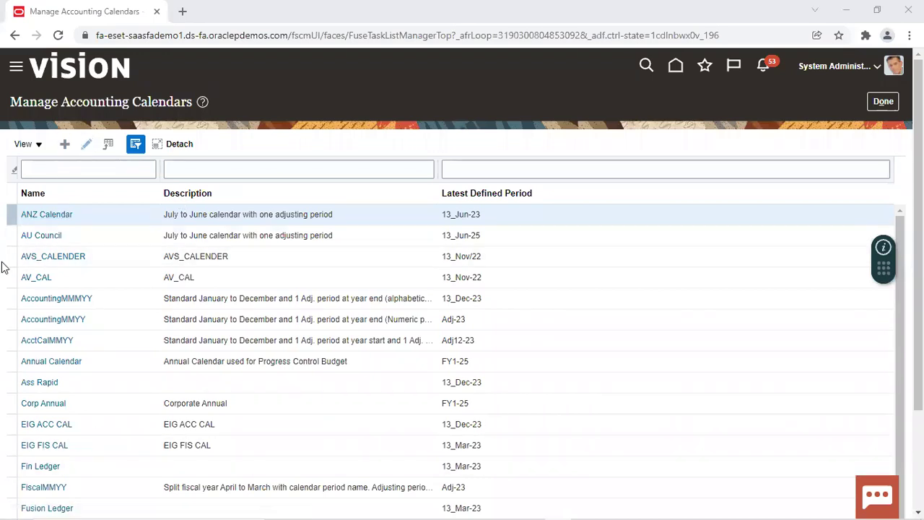
# Create a new accounting calendar named 'Fusion Calendar' with description 'Fusion Calendar'.
pyautogui.click(59, 145)
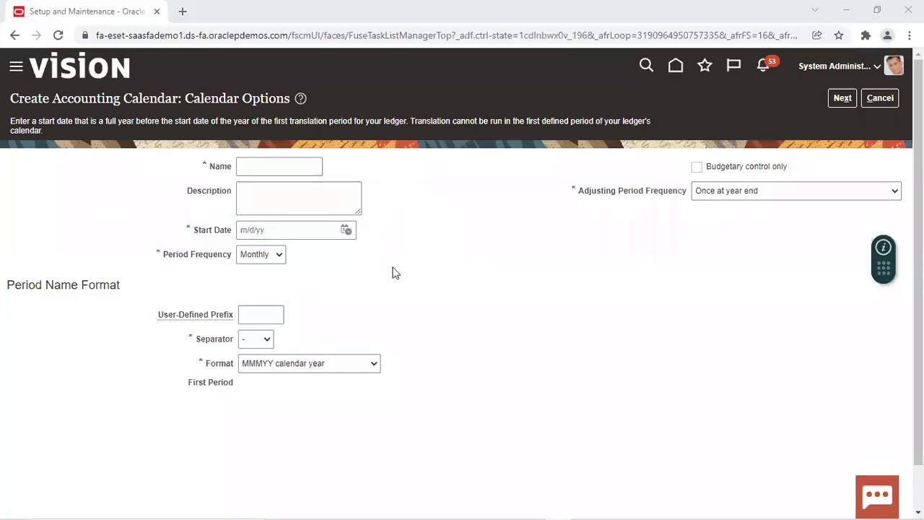
pyautogui.click(268, 163)
pyautogui.write('F')
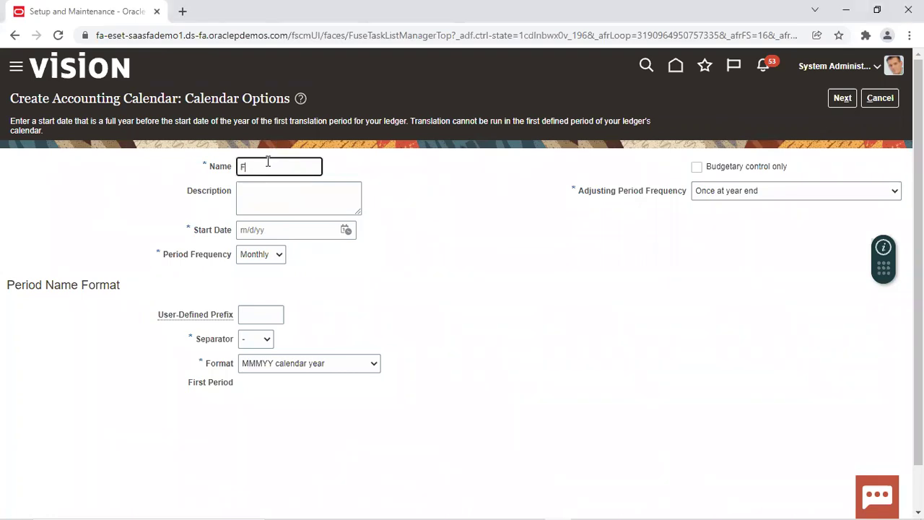
pyautogui.write('usion Calendar')
pyautogui.click(258, 210)
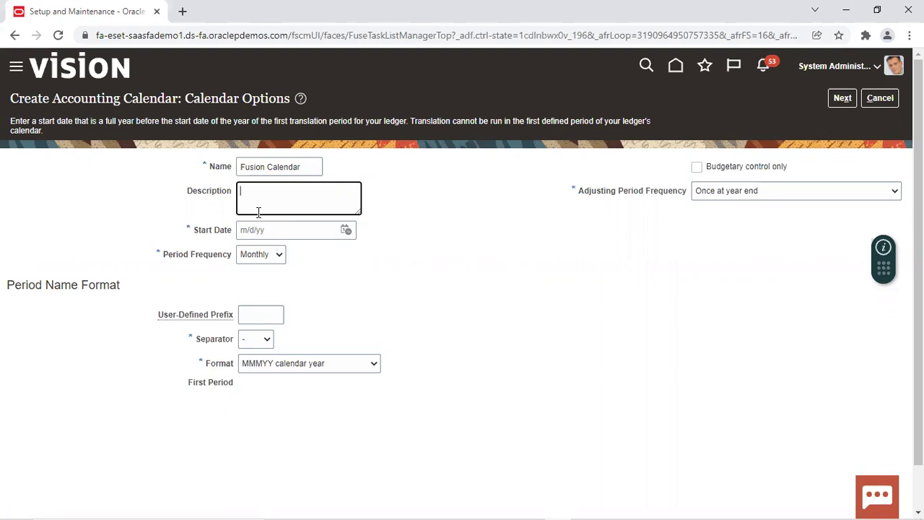
pyautogui.write('Fusion Calendar')
# Set the calendar's start date to 1/1/22.
pyautogui.click(251, 229)
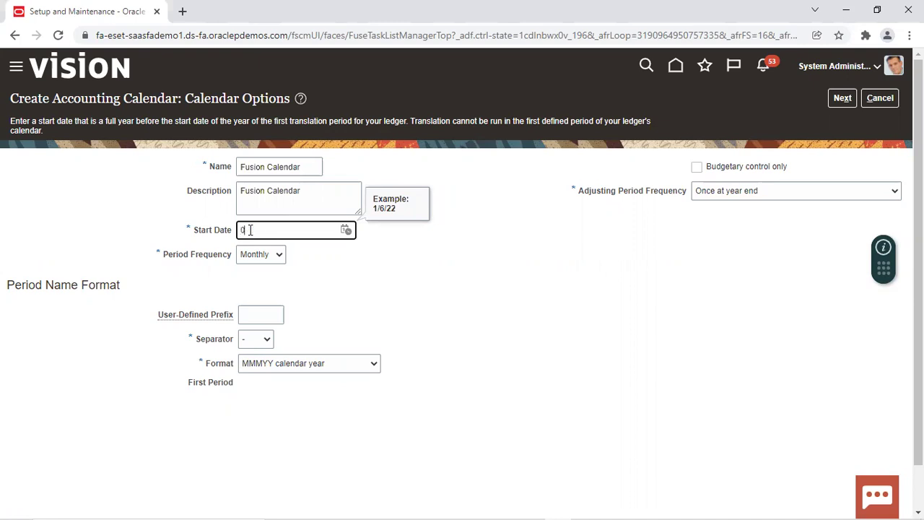
pyautogui.write('4/1/202')
pyautogui.write('1')
pyautogui.press('BackSpace')
pyautogui.press('BackSpace')
pyautogui.press('BackSpace')
pyautogui.press('BackSpace')
pyautogui.press('BackSpace')
pyautogui.press('BackSpace')
pyautogui.press('BackSpace')
pyautogui.write('11/')
pyautogui.press('BackSpace')
pyautogui.press('BackSpace')
pyautogui.write('/1/22')
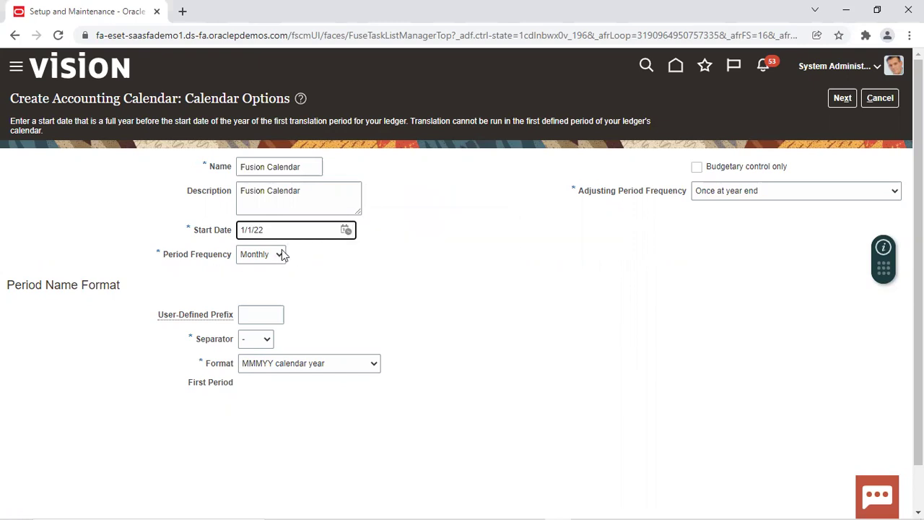
pyautogui.click(270, 254)
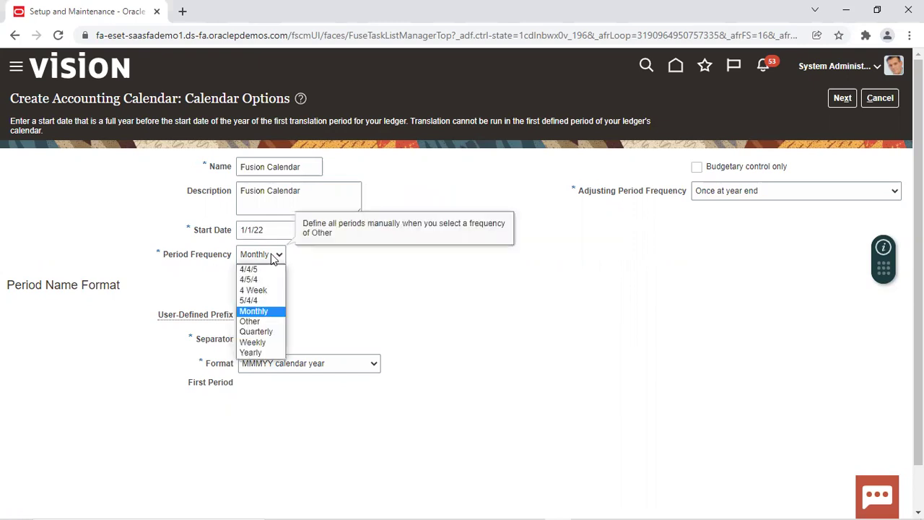
pyautogui.click(263, 311)
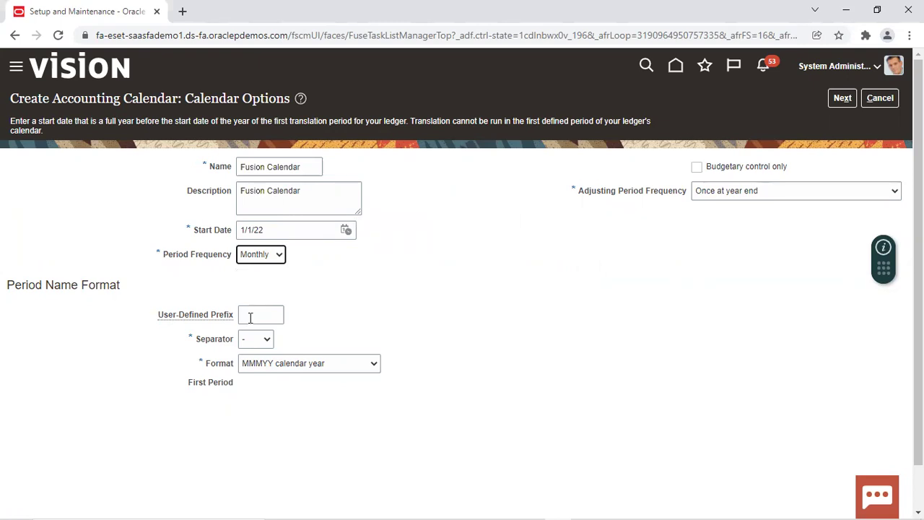
pyautogui.click(272, 344)
pyautogui.click(269, 345)
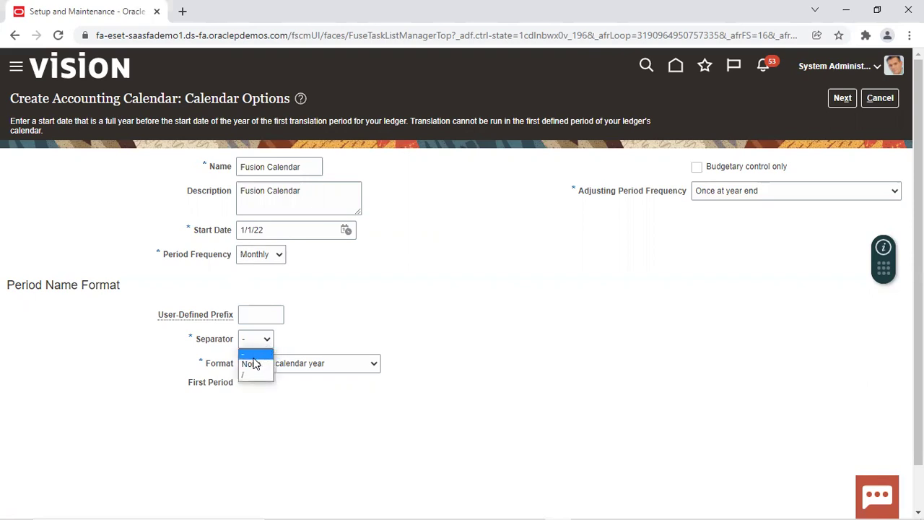
pyautogui.click(267, 398)
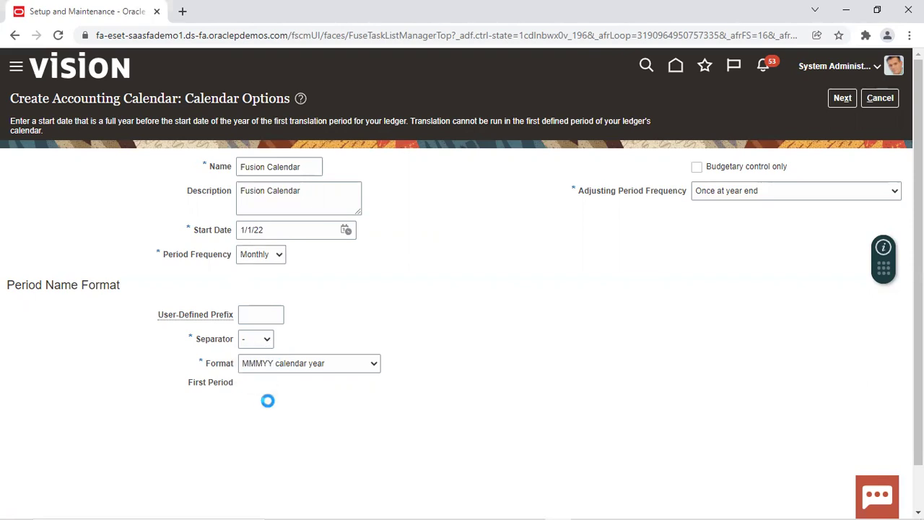
pyautogui.click(378, 357)
pyautogui.click(627, 238)
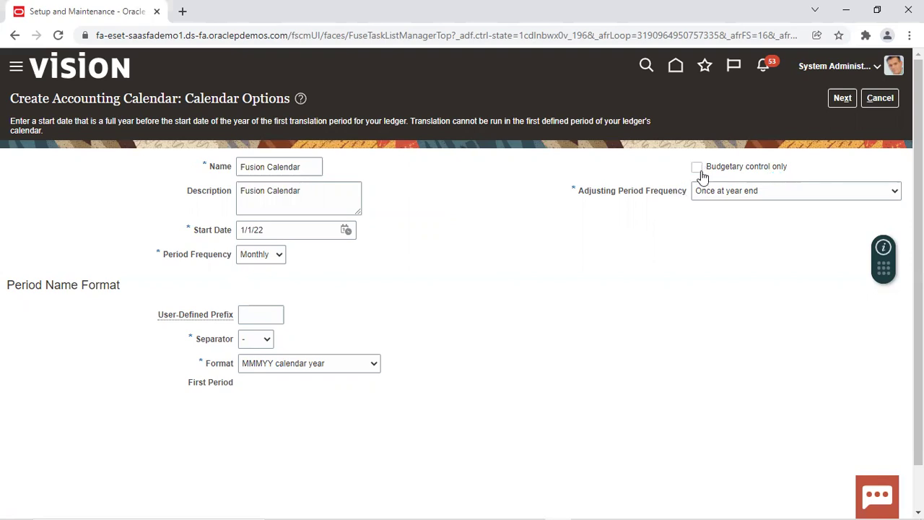
pyautogui.click(889, 196)
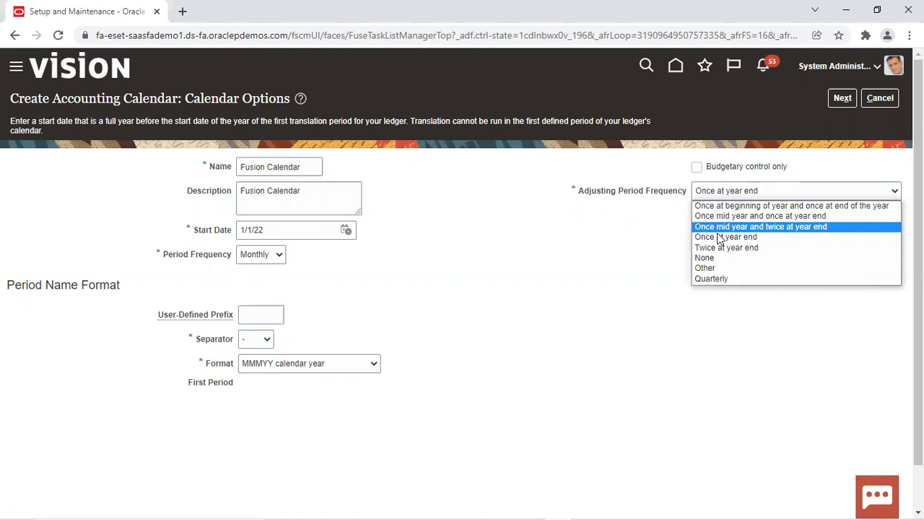
pyautogui.press('Up')
pyautogui.click(746, 239)
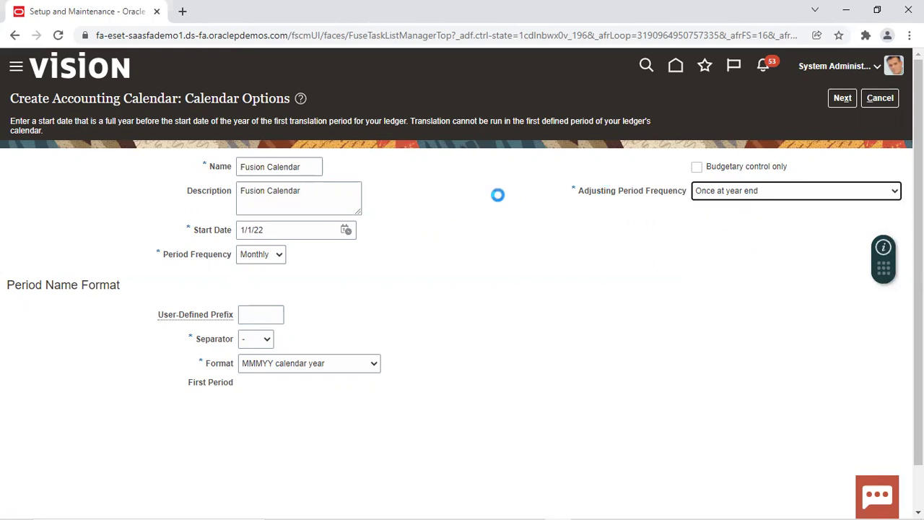
# Review the twelve monthly periods plus 13_Dec-22 adjusting period, then save and close the calendar.
pyautogui.click(840, 101)
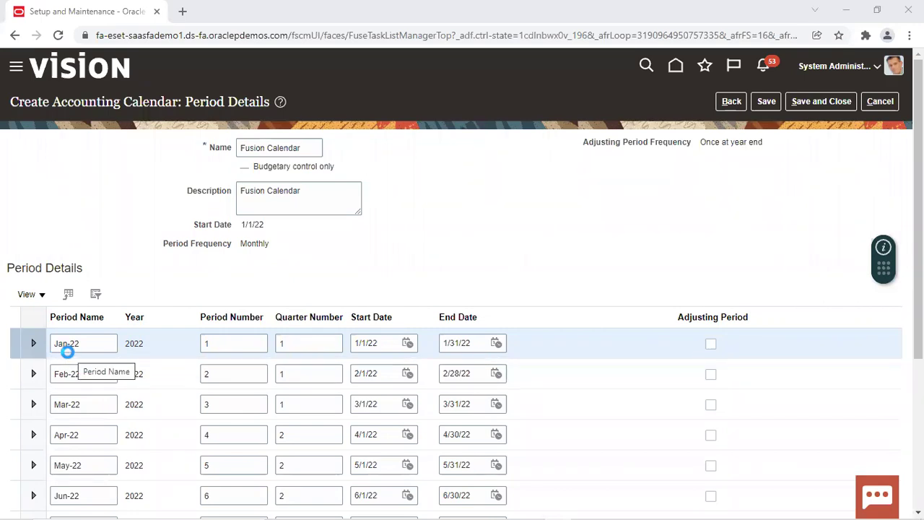
pyautogui.scroll(-3, 462, 289)
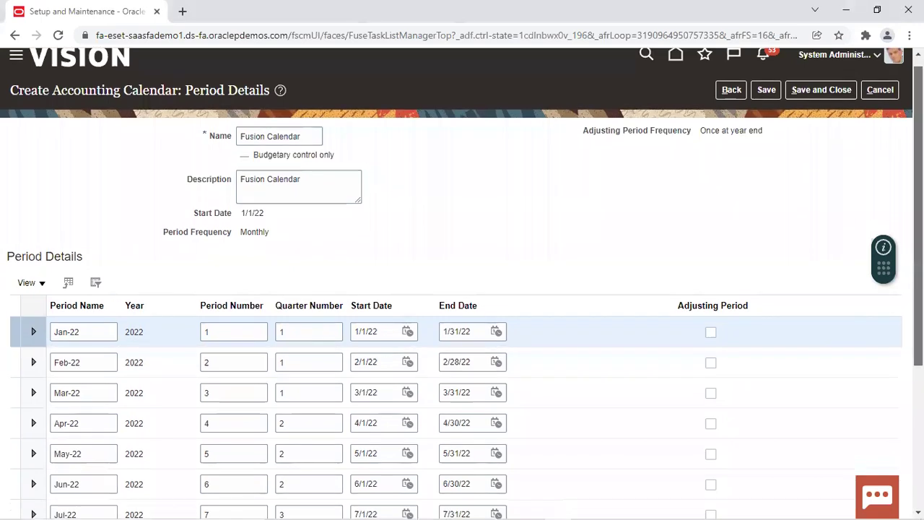
pyautogui.scroll(-1, 462, 288)
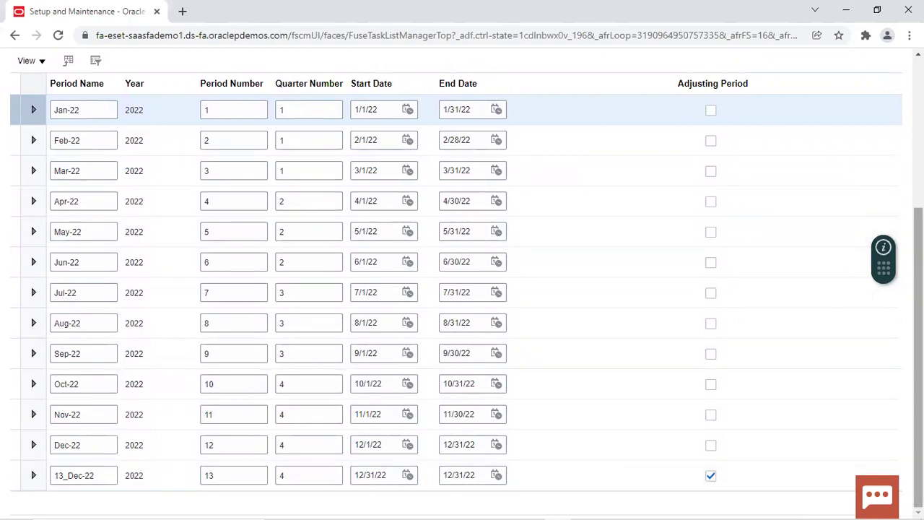
pyautogui.scroll(4, 918, 289)
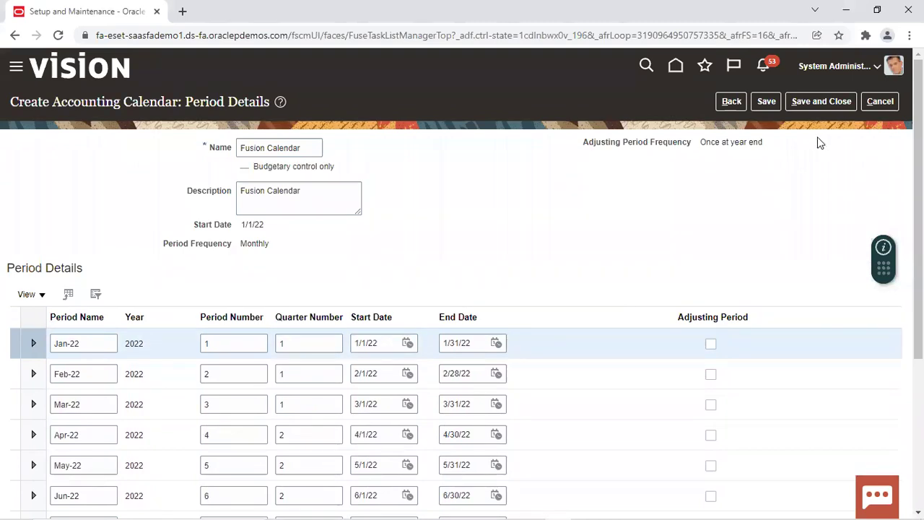
pyautogui.click(828, 106)
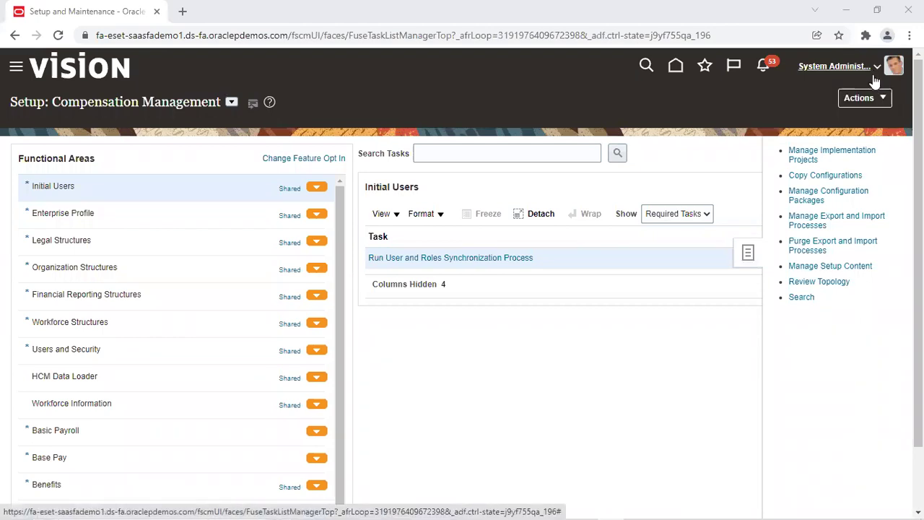
# Search the setup tasks for 'manage currencies' to find the Manage Currencies task.
pyautogui.click(800, 299)
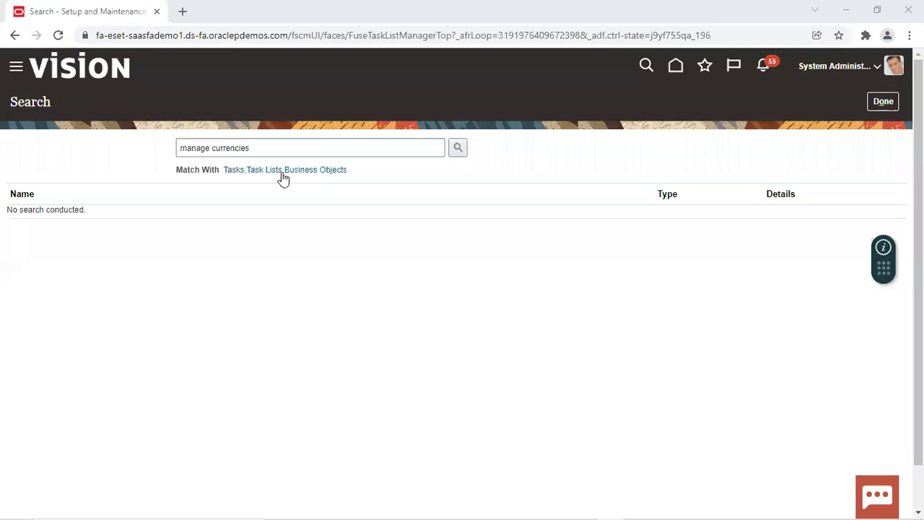
pyautogui.click(455, 151)
pyautogui.click(456, 151)
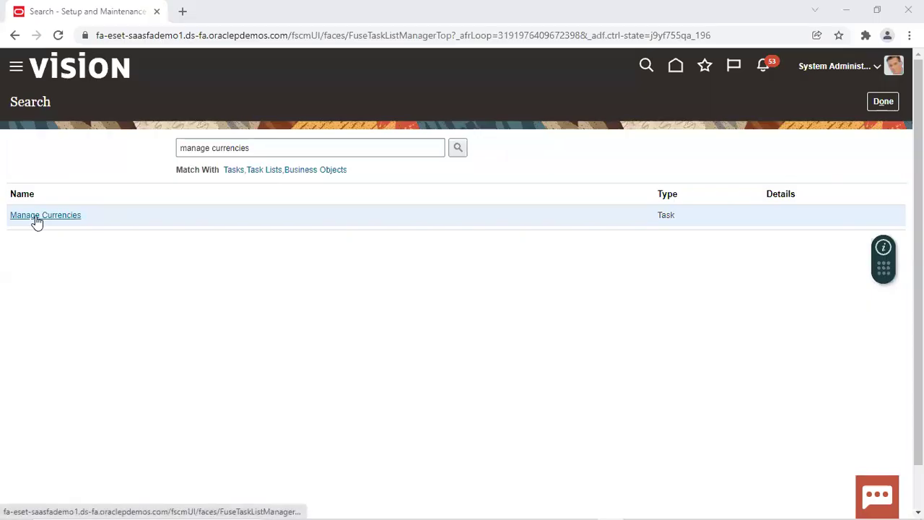
# Open Manage Currencies and add a new currency row, enabled from 1/6/22.
pyautogui.click(36, 222)
pyautogui.click(35, 215)
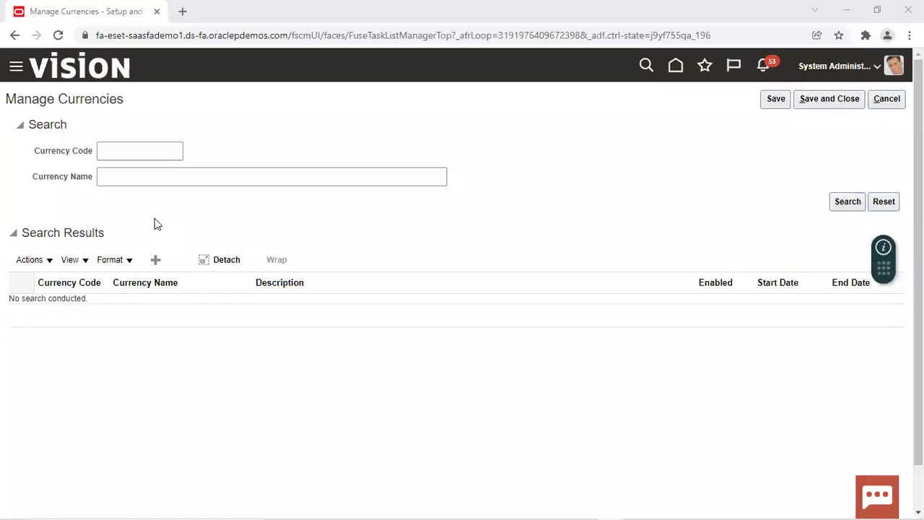
pyautogui.click(155, 263)
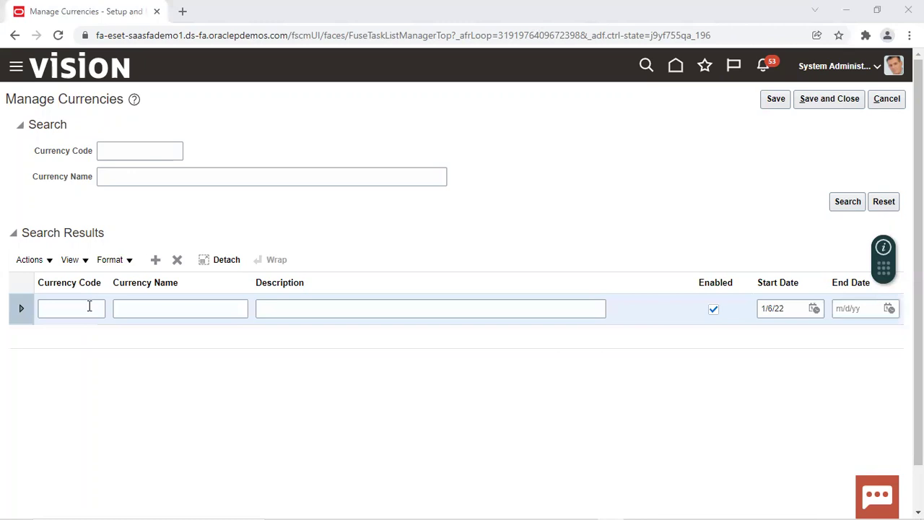
# Enter sample currency code FCC named 'Fusion Currency', then cancel without saving.
pyautogui.click(90, 306)
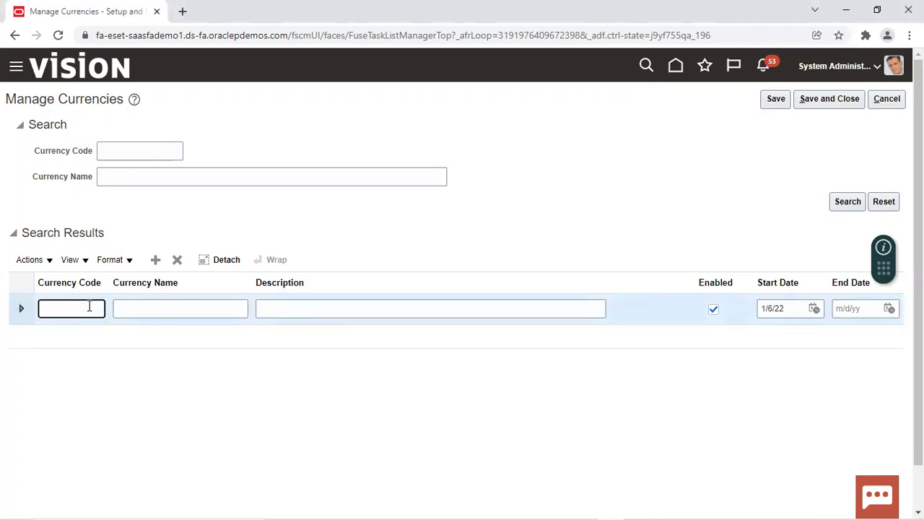
pyautogui.write('FCC')
pyautogui.click(162, 312)
pyautogui.write('Fu')
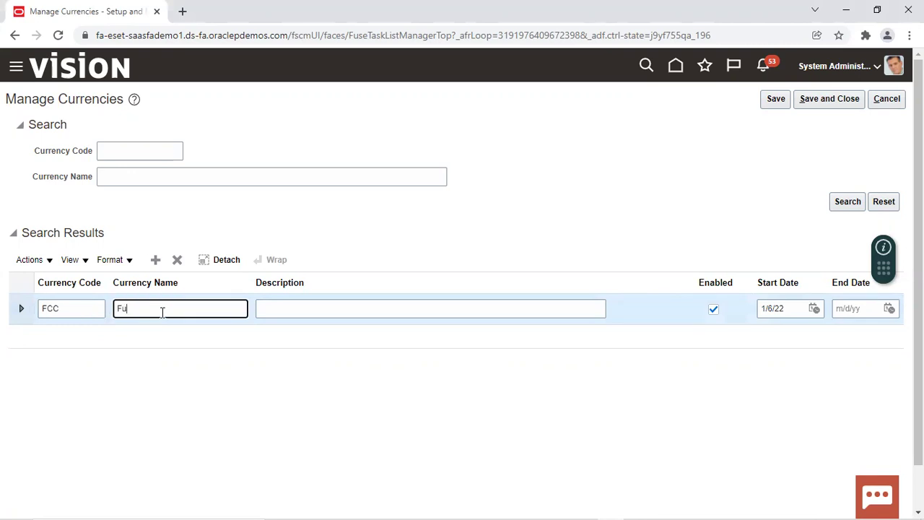
pyautogui.write('sion Currenc')
pyautogui.write('y')
pyautogui.click(178, 261)
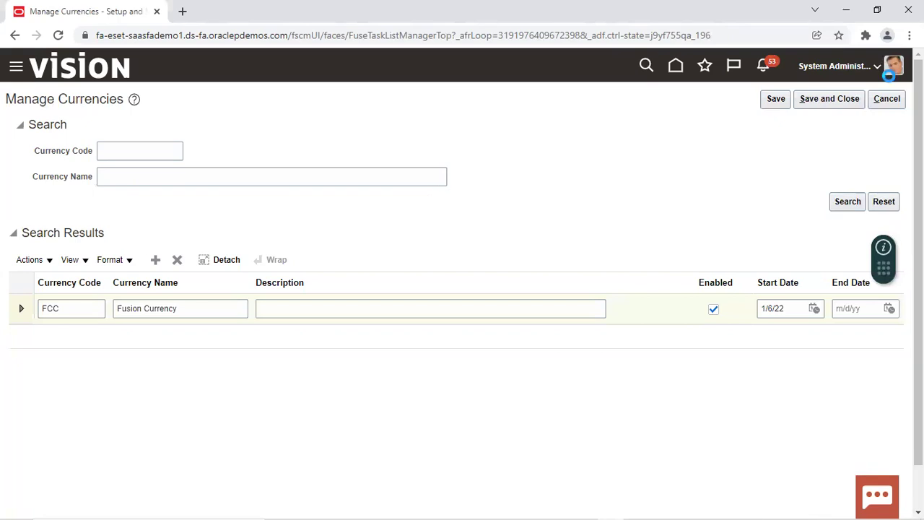
pyautogui.click(881, 101)
pyautogui.click(890, 103)
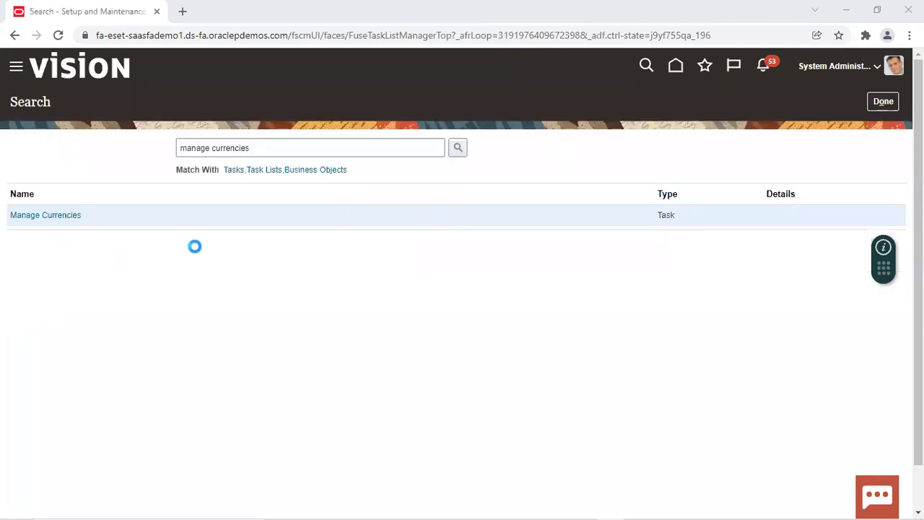
# Reopen Manage Currencies and search with blank criteria to list all seeded currencies.
pyautogui.click(49, 214)
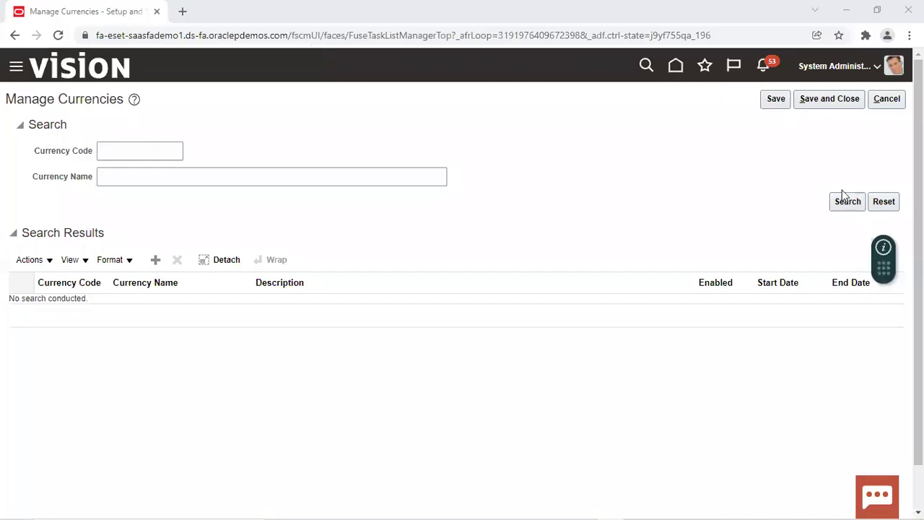
pyautogui.click(848, 204)
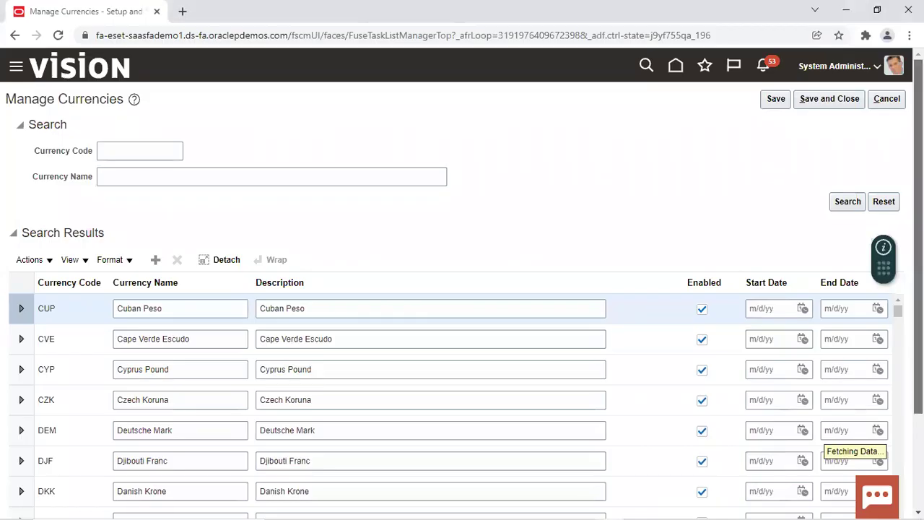
pyautogui.scroll(-3, 463, 289)
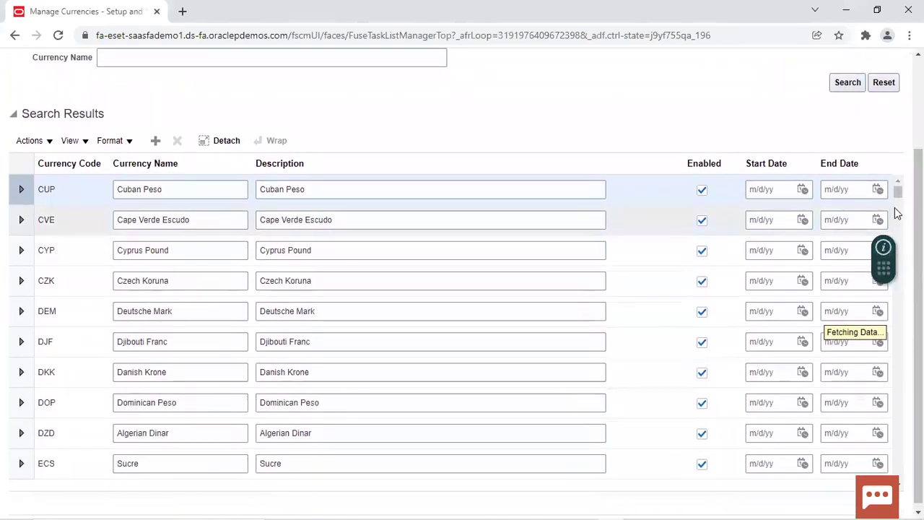
pyautogui.moveTo(897, 191); pyautogui.dragTo(908, 421)
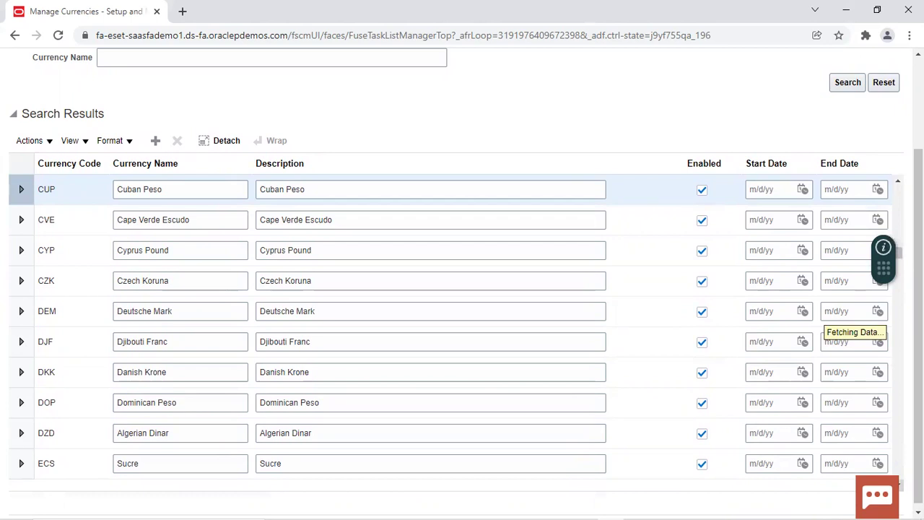
pyautogui.click(898, 491)
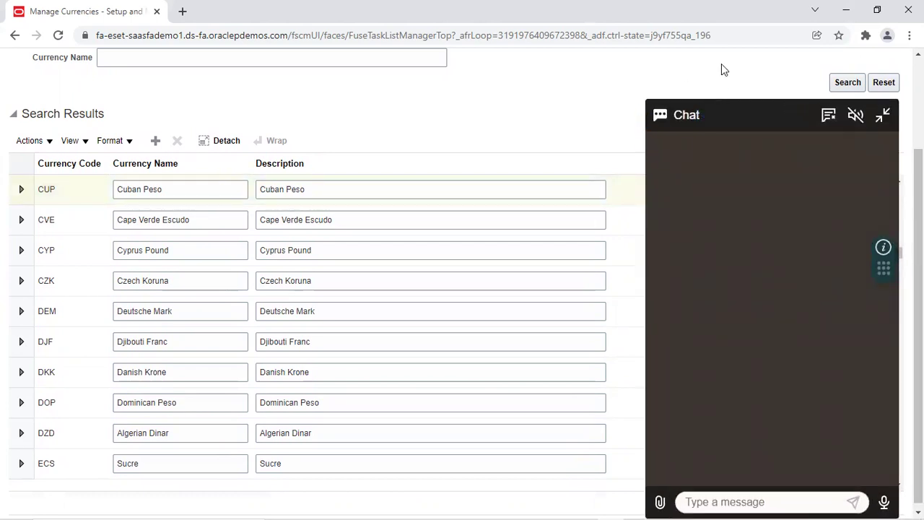
pyautogui.click(891, 251)
pyautogui.click(882, 86)
pyautogui.click(884, 118)
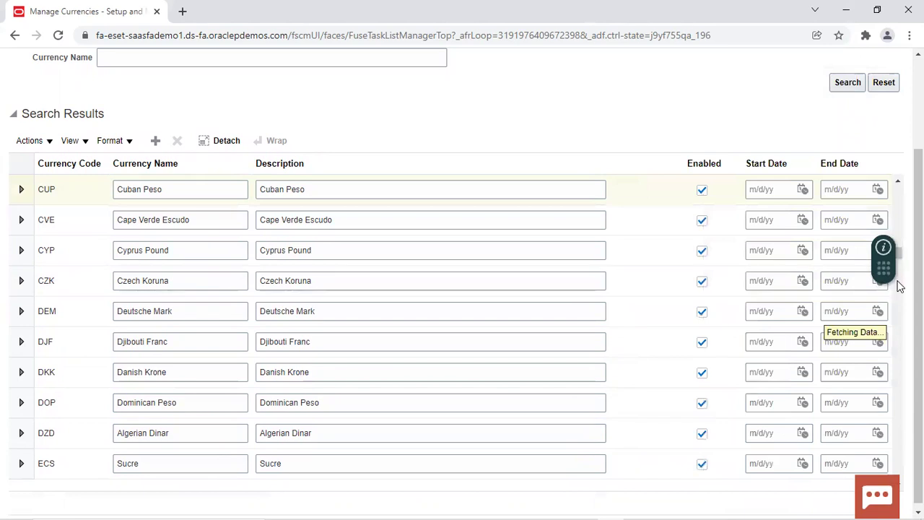
pyautogui.moveTo(897, 251); pyautogui.dragTo(897, 343)
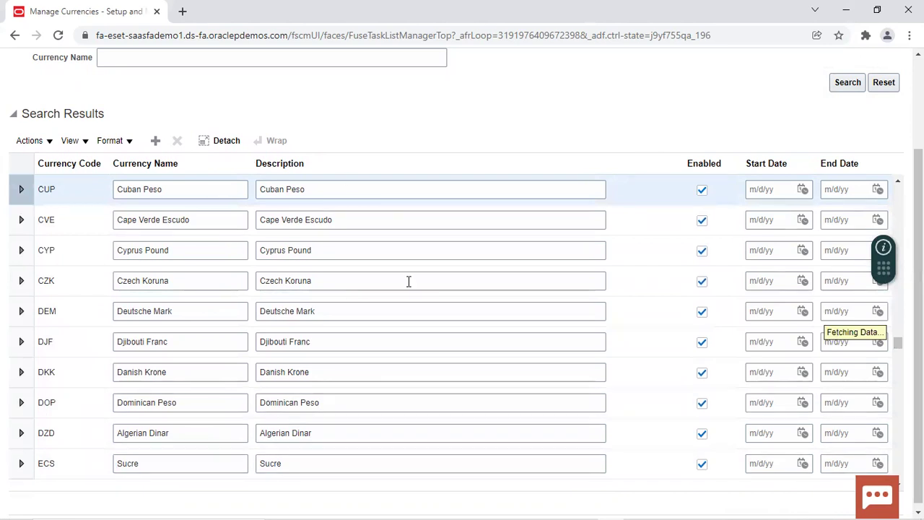
pyautogui.click(68, 184)
pyautogui.scroll(2, 872, 164)
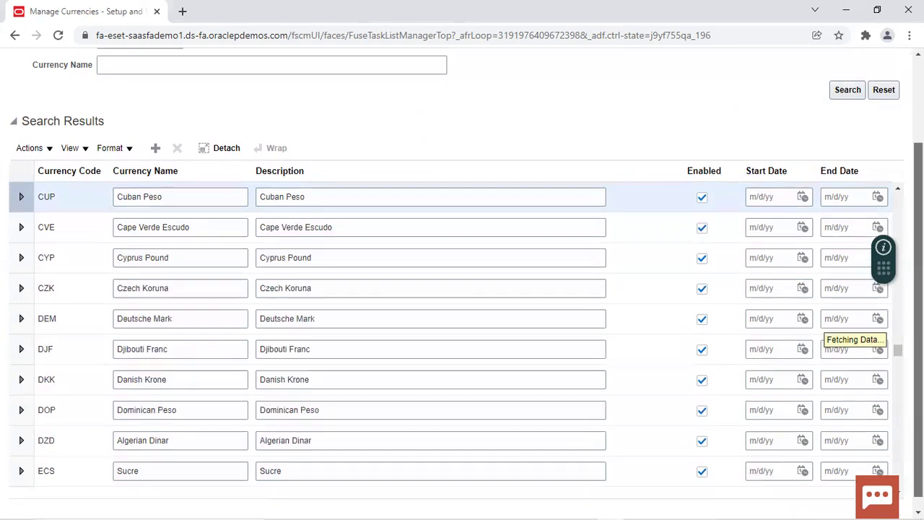